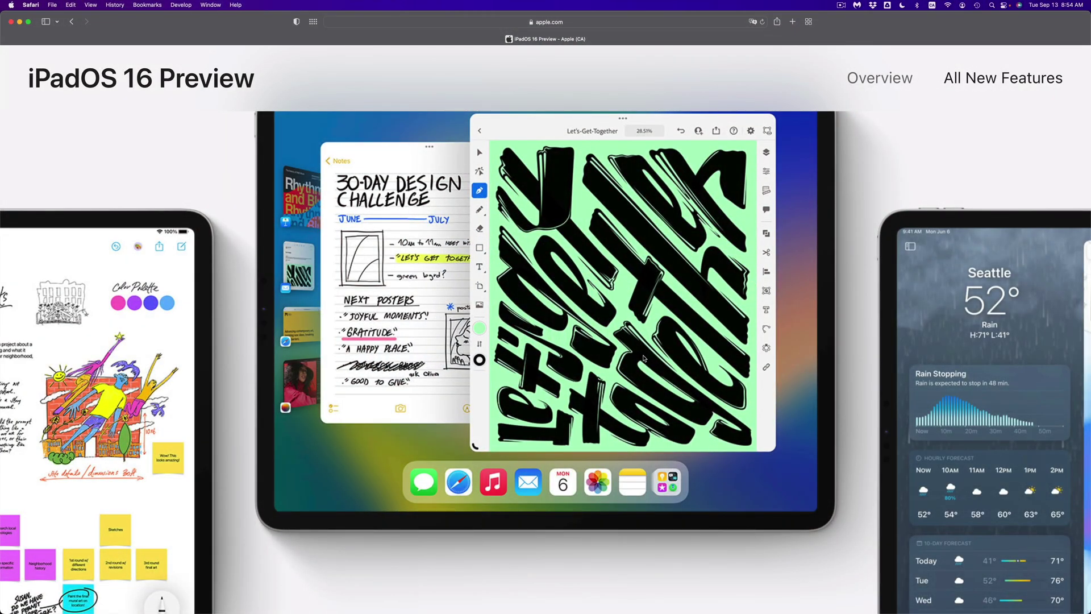
scroll(644, 358, "down", 10)
scroll(644, 358, "down", 10)
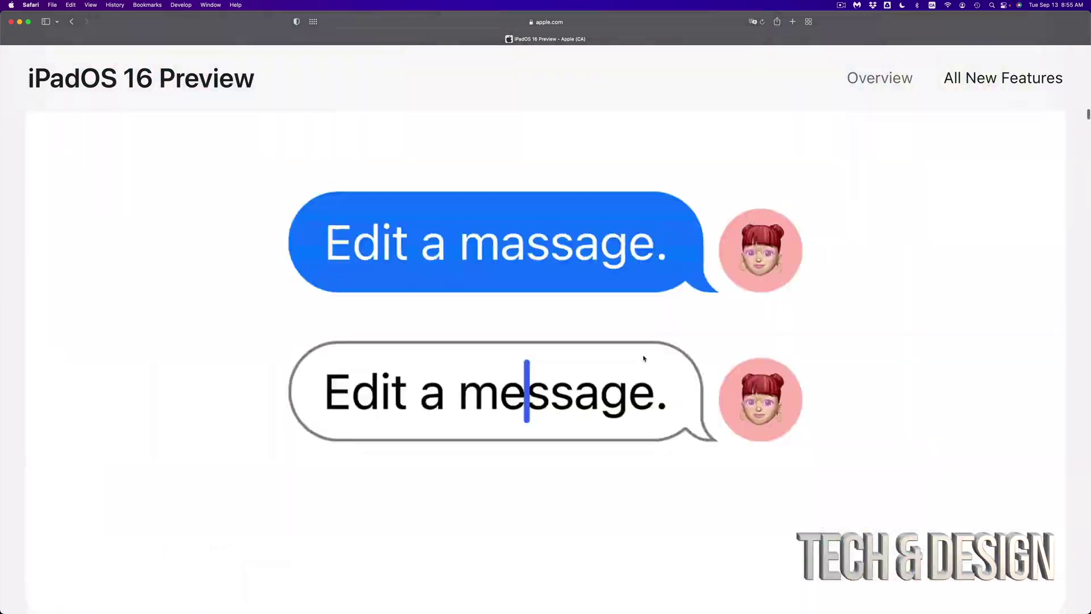
scroll(644, 359, "down", 10)
scroll(644, 358, "down", 10)
scroll(644, 359, "down", 10)
scroll(644, 358, "down", 10)
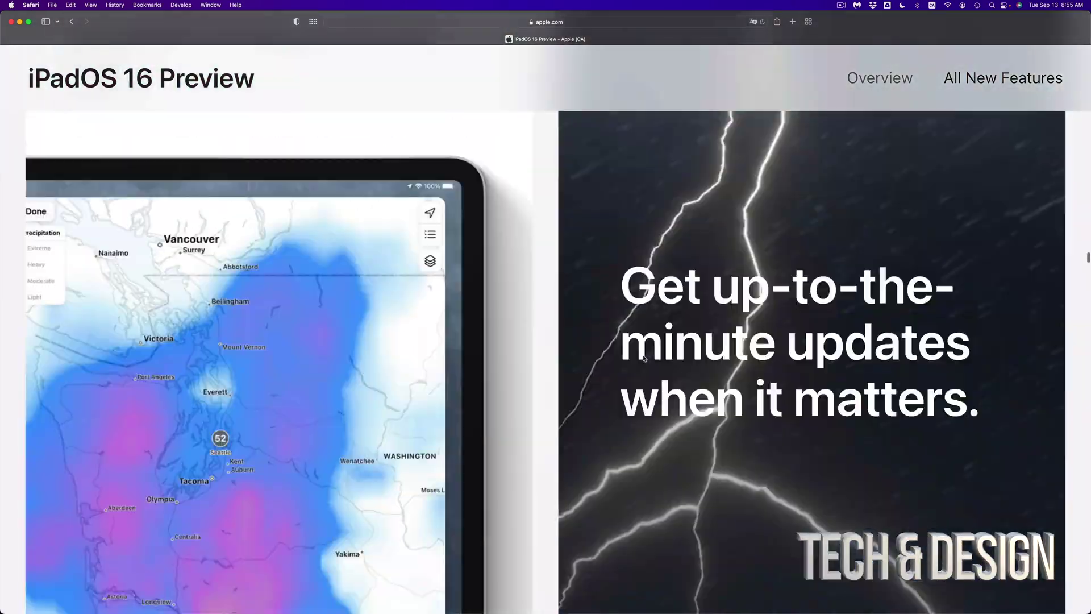
scroll(643, 359, "down", 10)
scroll(644, 359, "down", 10)
scroll(643, 358, "down", 10)
scroll(643, 358, "down", 10)
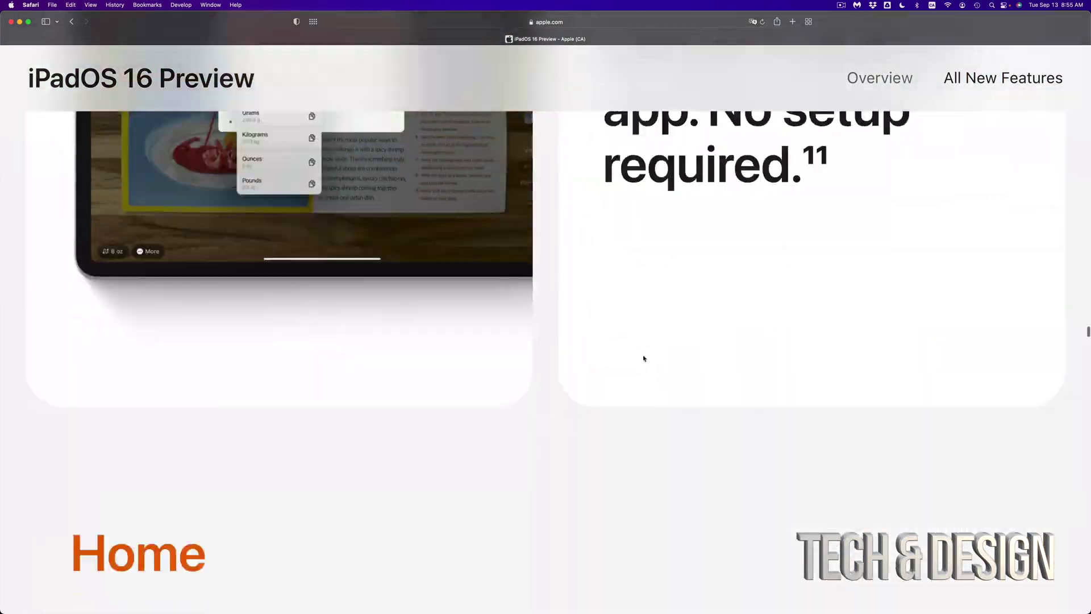
scroll(644, 358, "down", 10)
scroll(644, 357, "down", 10)
scroll(644, 357, "down", 10)
scroll(644, 358, "down", 10)
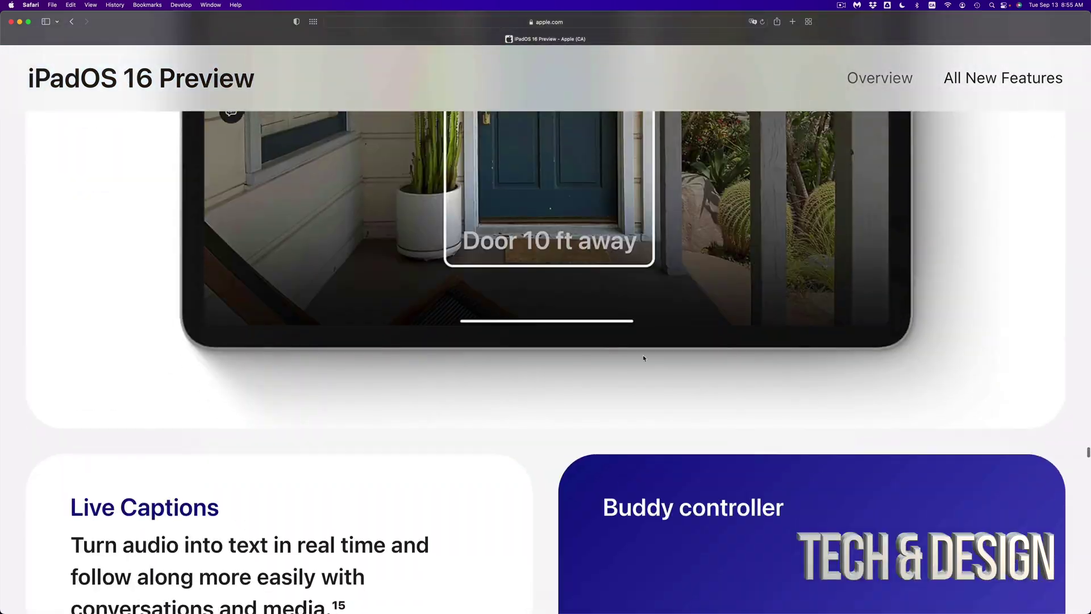
scroll(643, 358, "down", 10)
scroll(643, 358, "down", 10)
scroll(644, 359, "down", 10)
scroll(644, 359, "down", 10)
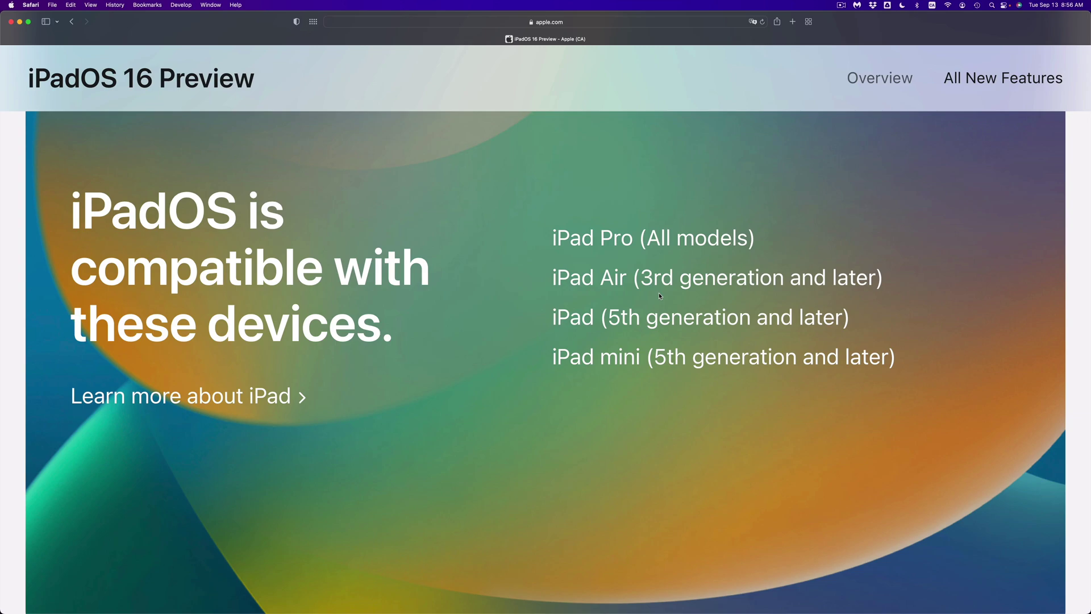
scroll(659, 292, "down", 2)
scroll(659, 292, "up", 3)
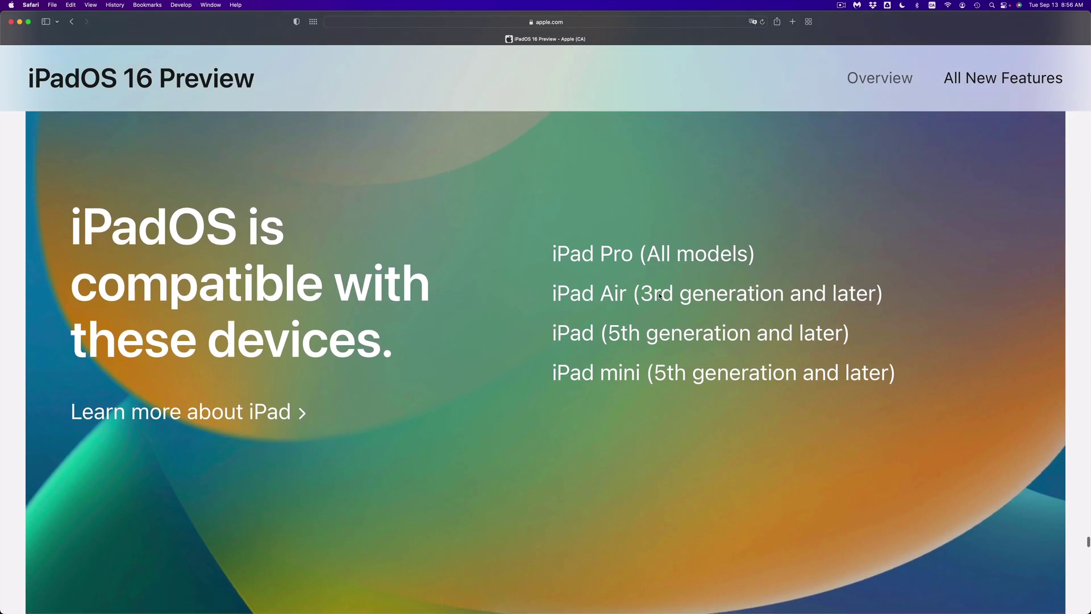
scroll(659, 293, "up", 2)
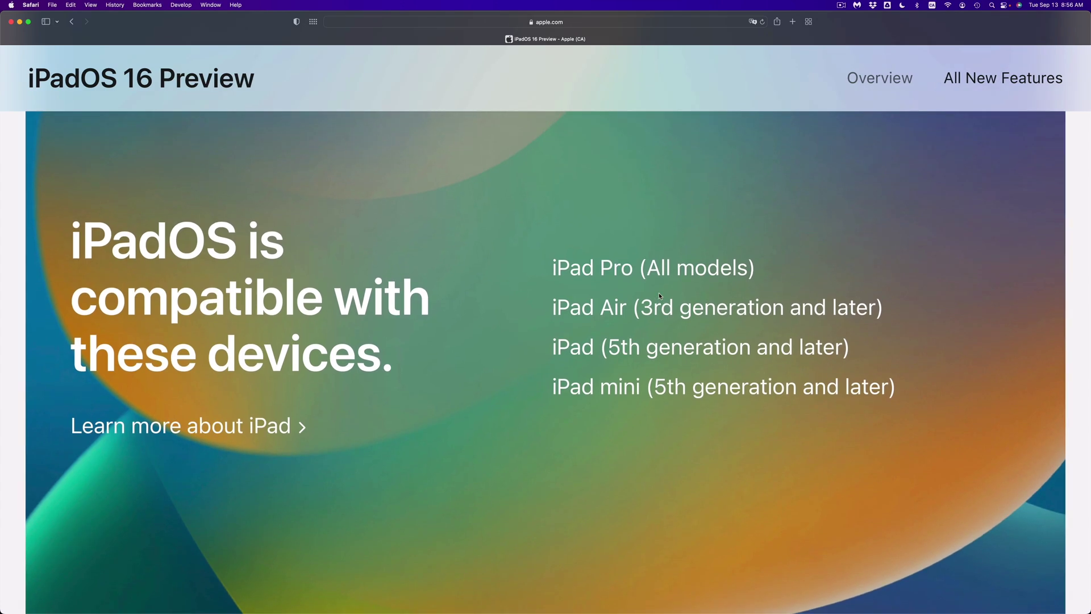
scroll(659, 292, "up", 3)
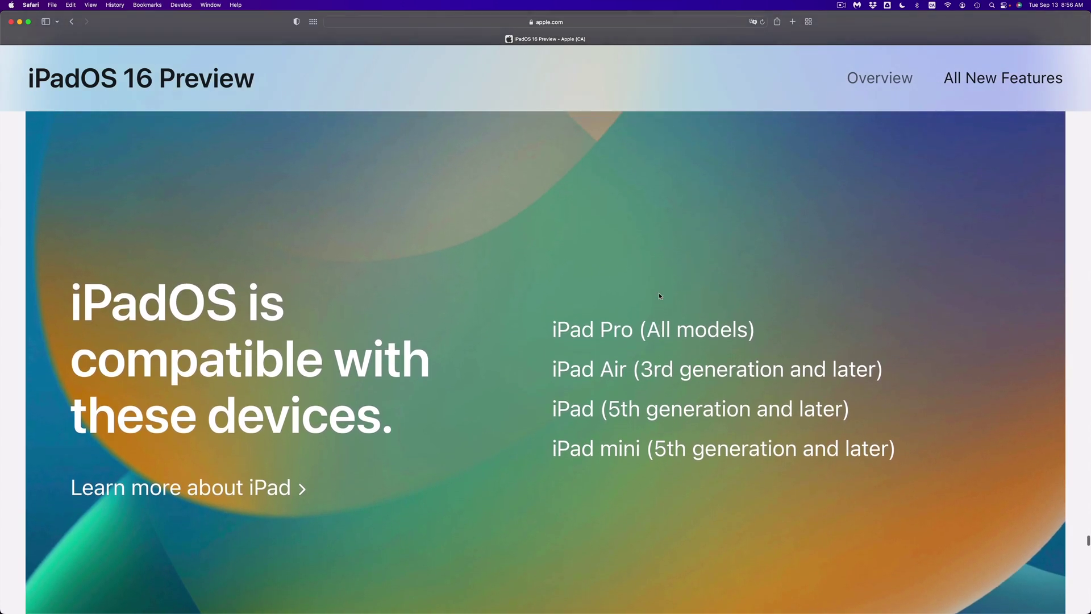
scroll(658, 296, "down", 3)
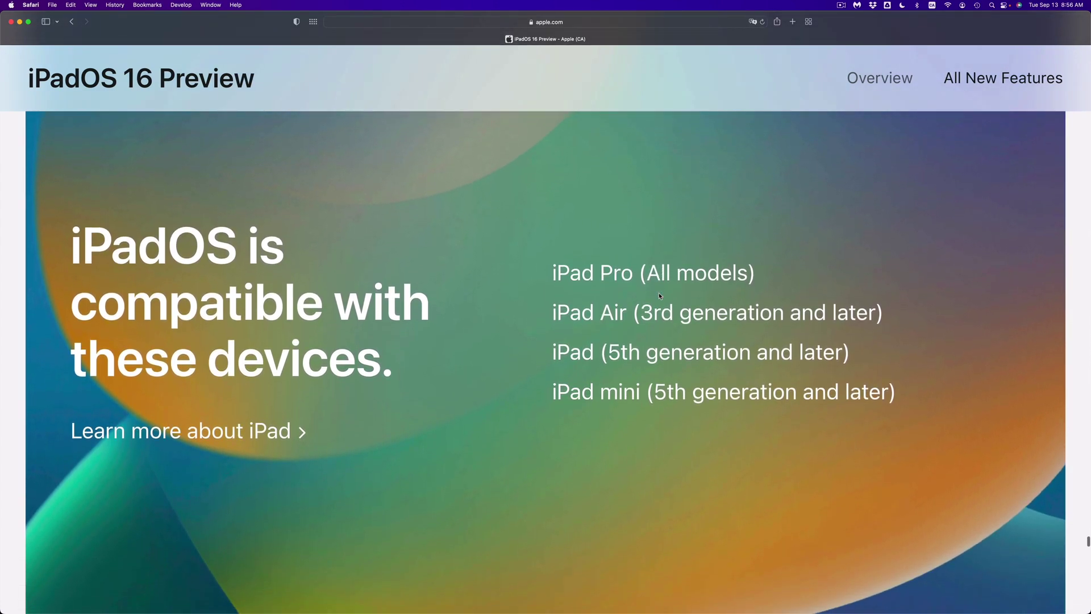
scroll(659, 296, "down", 2)
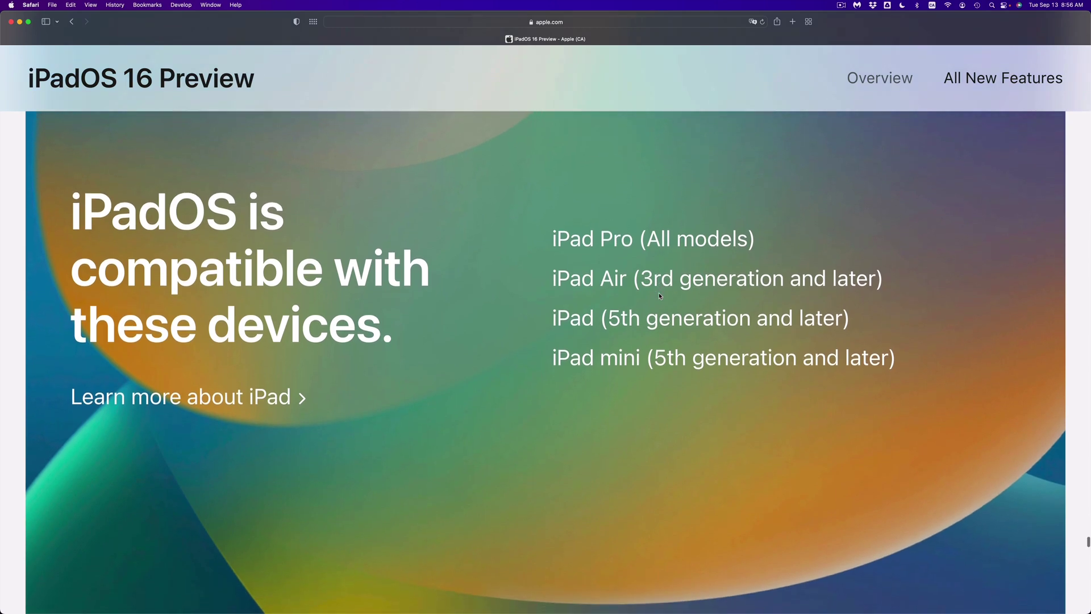
scroll(658, 294, "up", 1)
scroll(659, 294, "up", 3)
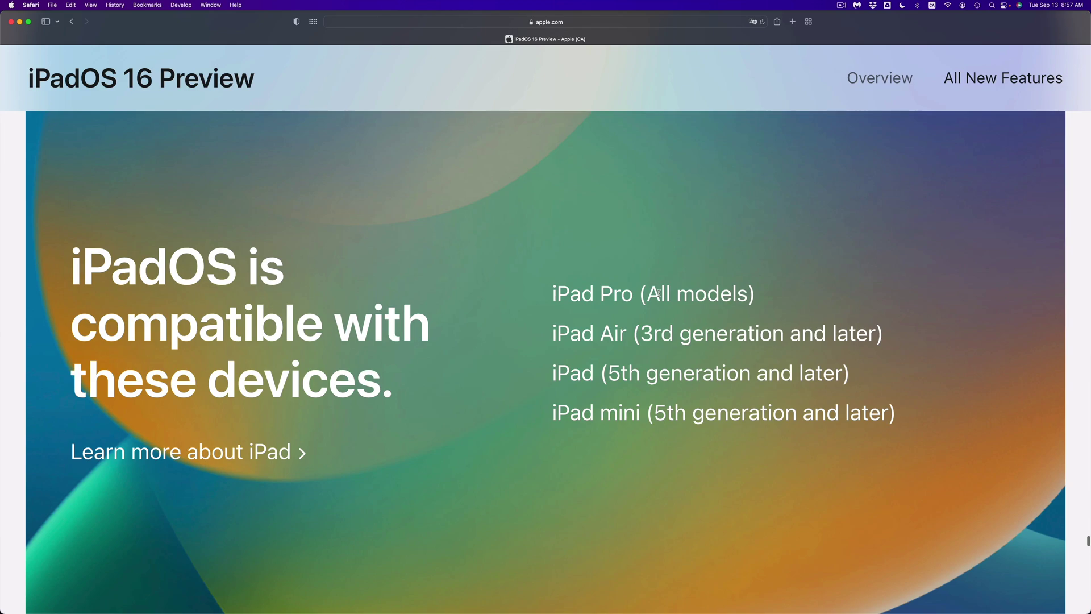
scroll(658, 294, "up", 1)
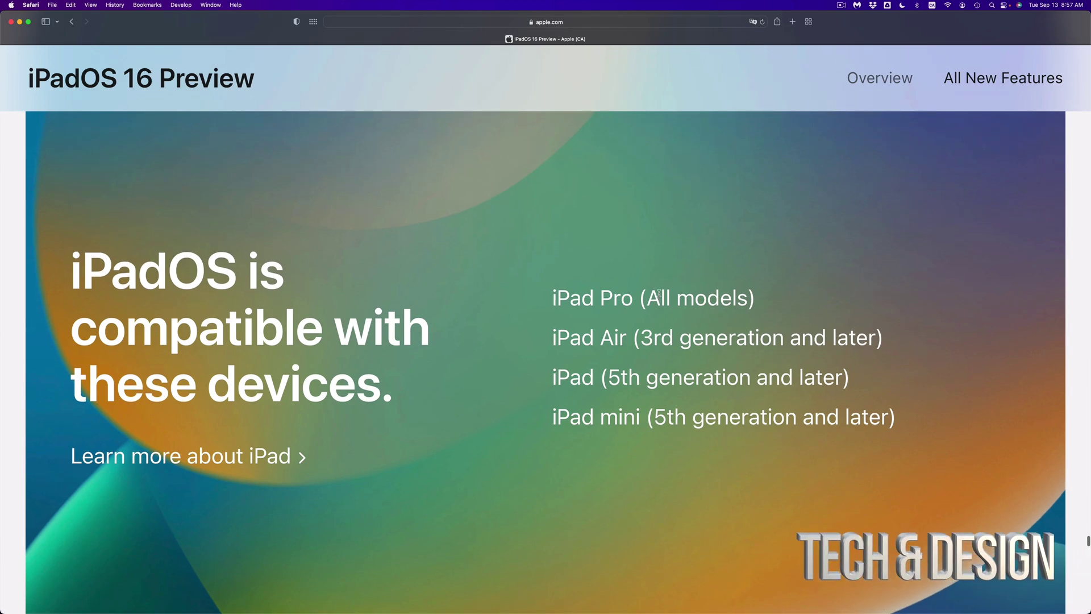
scroll(660, 294, "up", 1)
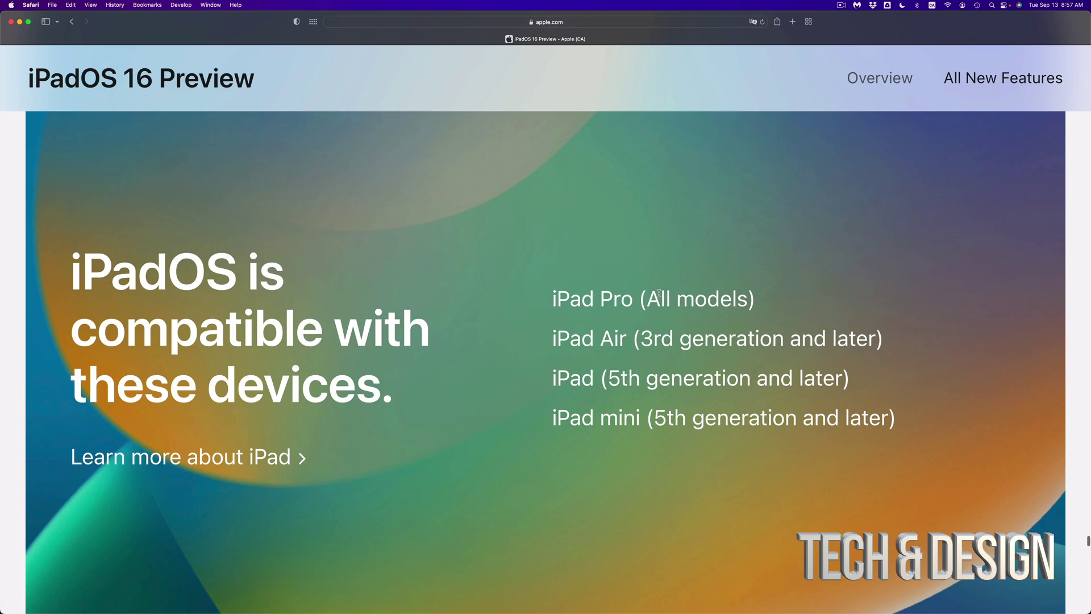
scroll(659, 294, "down", 1)
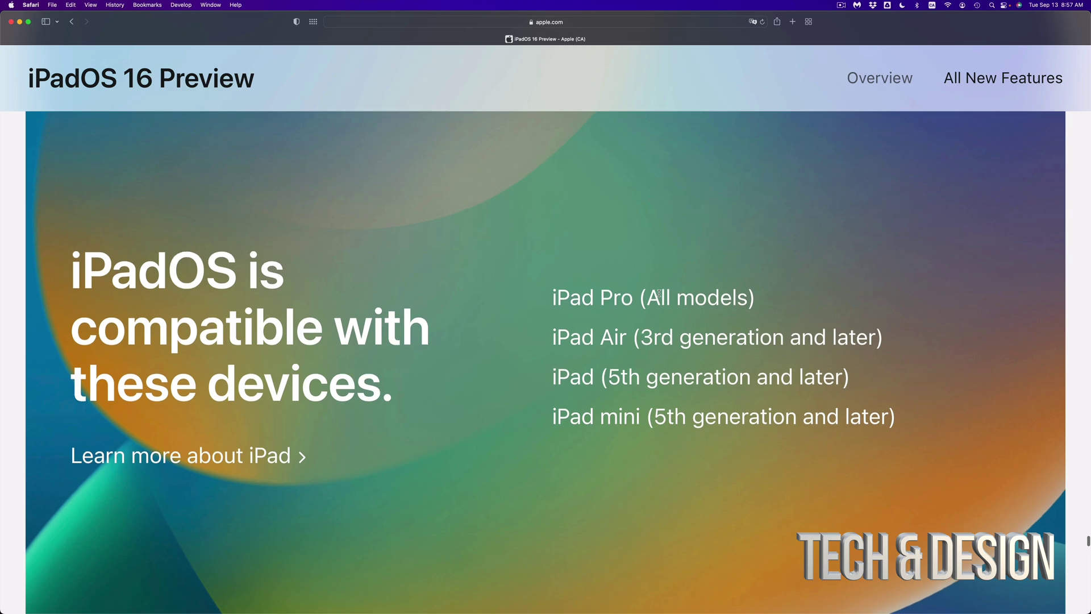
scroll(659, 294, "up", 1)
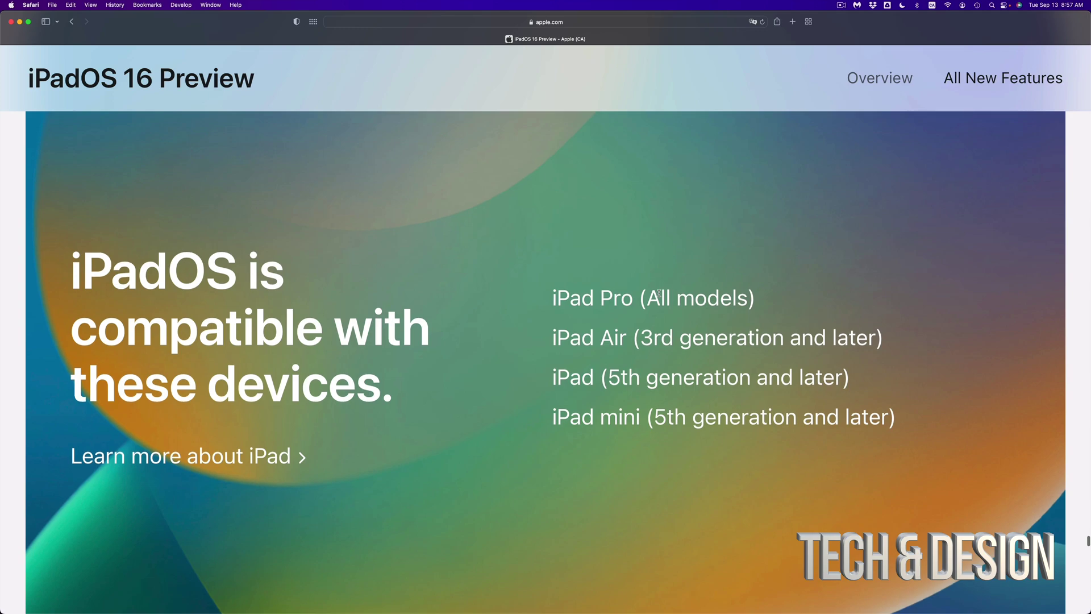
scroll(659, 295, "up", 1)
scroll(659, 292, "down", 2)
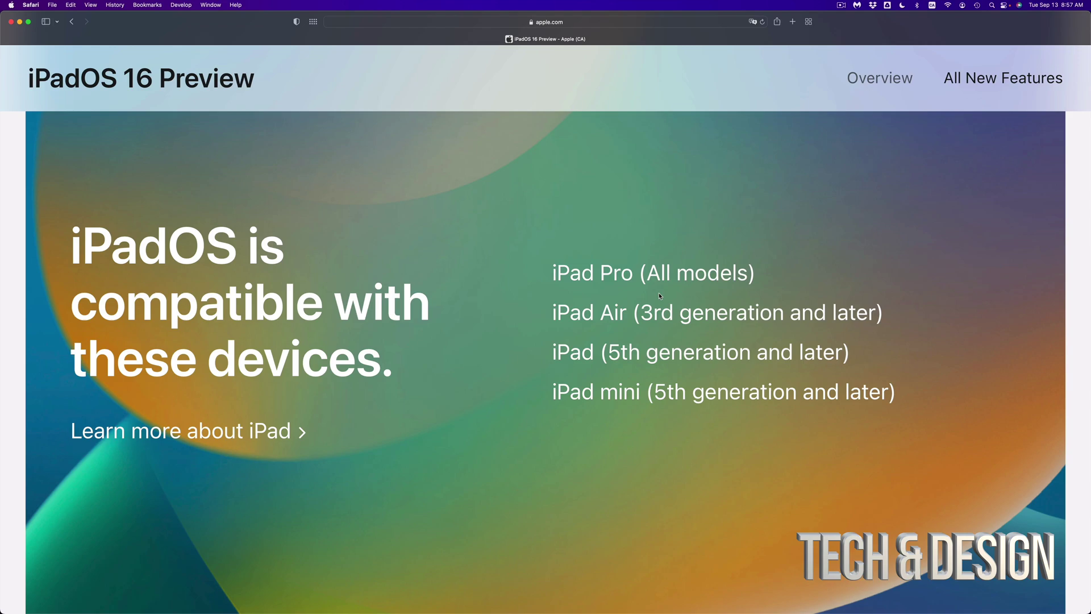
scroll(660, 292, "up", 1)
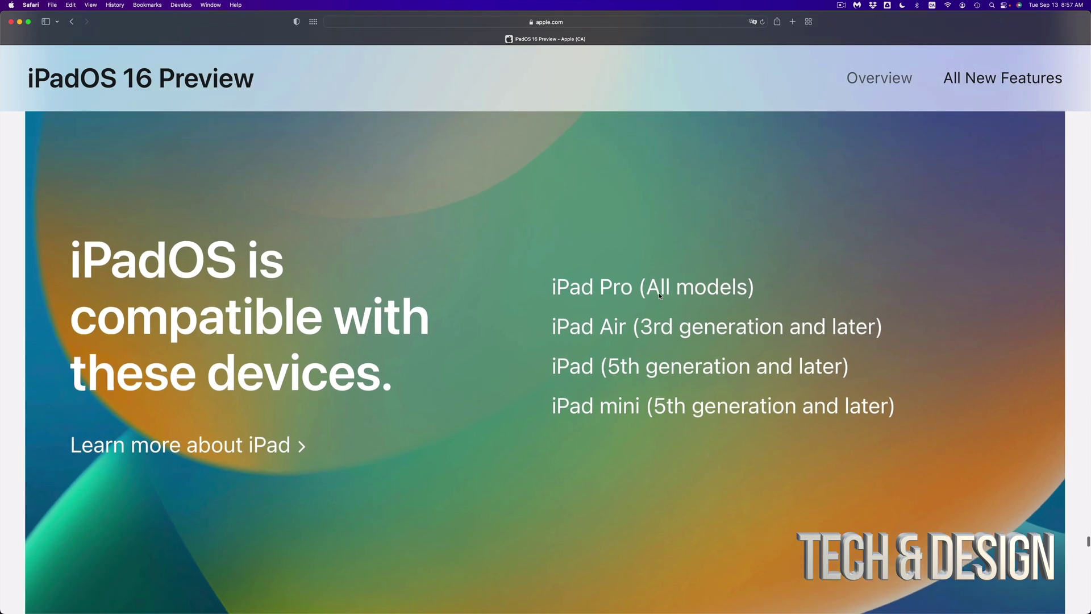
scroll(659, 292, "down", 1)
scroll(659, 292, "up", 5)
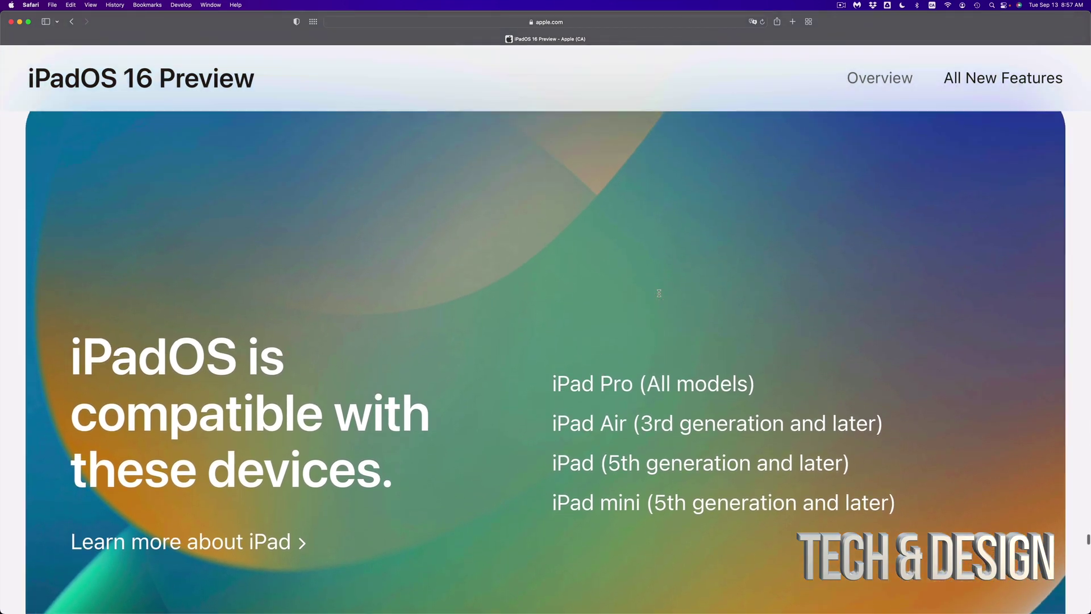
scroll(659, 292, "up", 2)
scroll(659, 292, "up", 3)
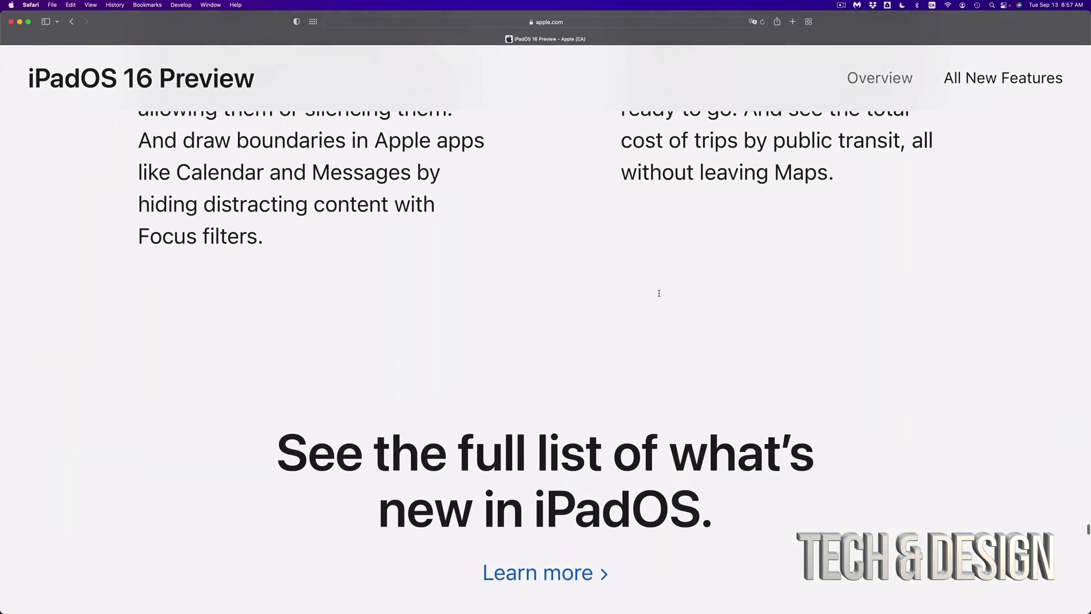
scroll(659, 292, "up", 5)
scroll(658, 294, "up", 5)
scroll(659, 293, "up", 5)
scroll(658, 293, "up", 5)
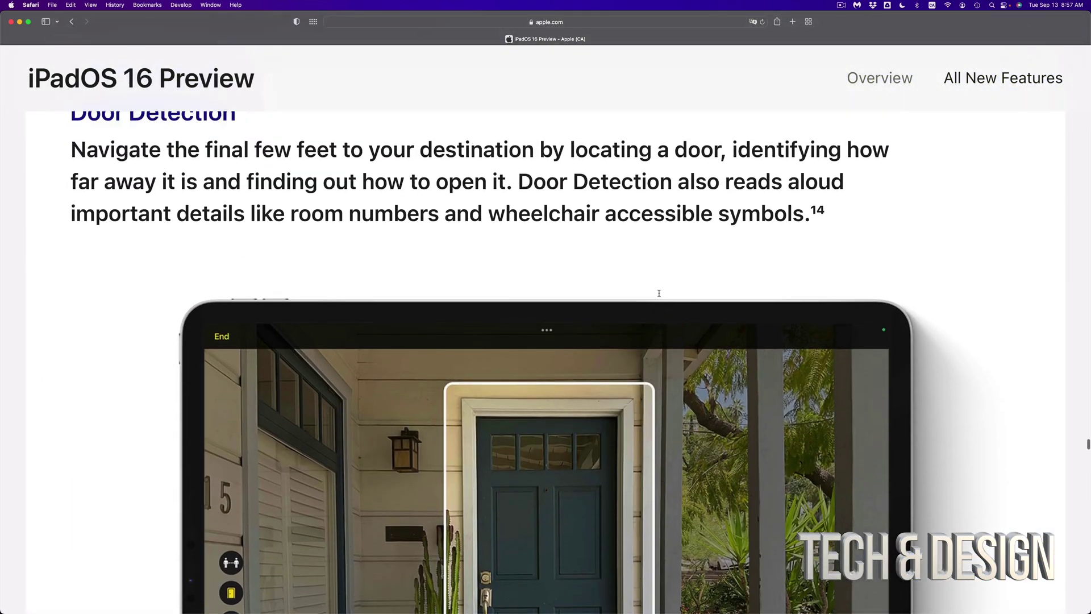
scroll(659, 293, "up", 5)
scroll(659, 293, "up", 5)
scroll(659, 292, "up", 5)
scroll(660, 293, "up", 5)
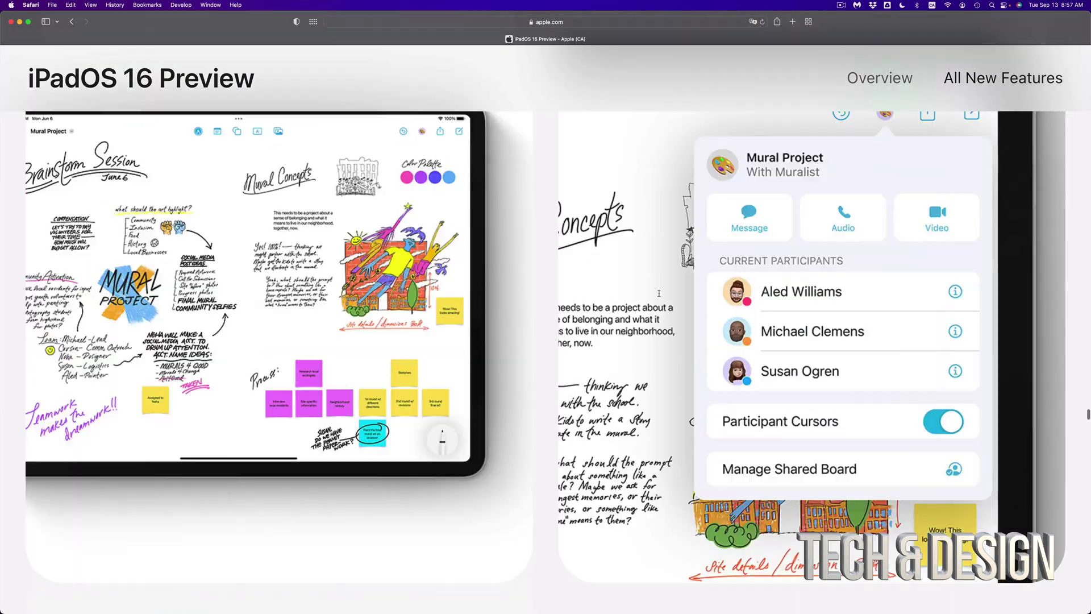
scroll(659, 293, "up", 5)
scroll(660, 295, "up", 5)
scroll(659, 293, "up", 5)
scroll(659, 293, "up", 2)
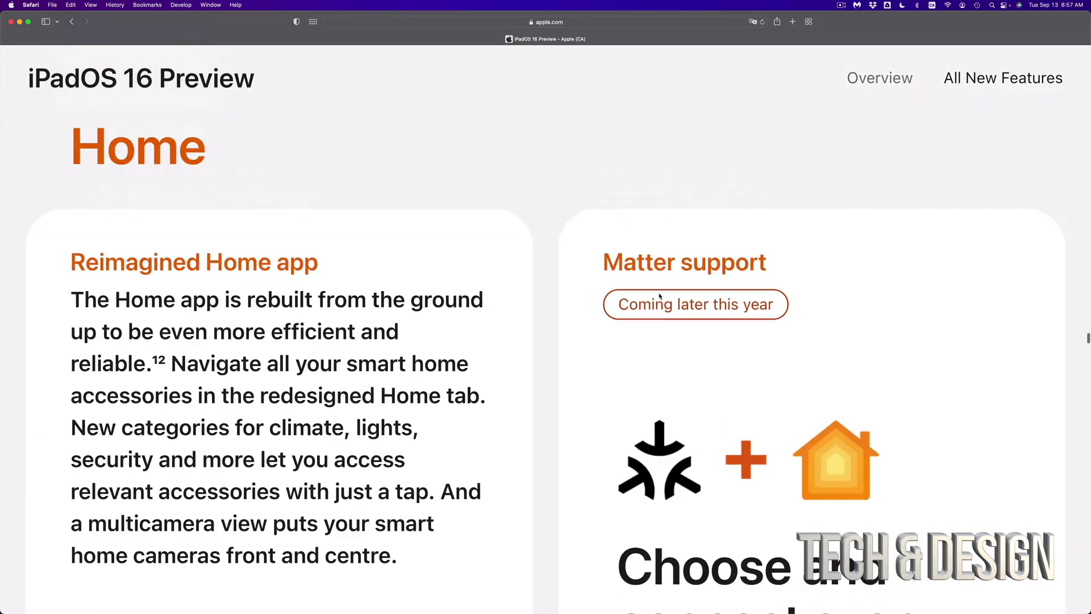
scroll(659, 296, "up", 2)
scroll(659, 295, "up", 5)
scroll(659, 294, "up", 3)
scroll(659, 294, "up", 5)
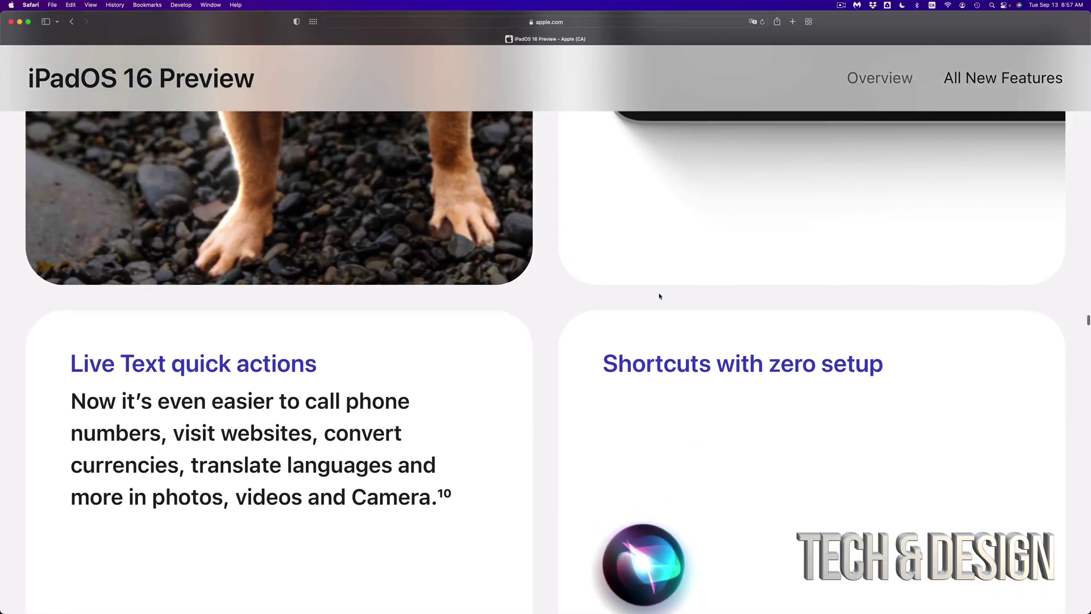
scroll(659, 295, "up", 5)
scroll(658, 294, "up", 5)
scroll(659, 294, "up", 5)
scroll(659, 294, "up", 5)
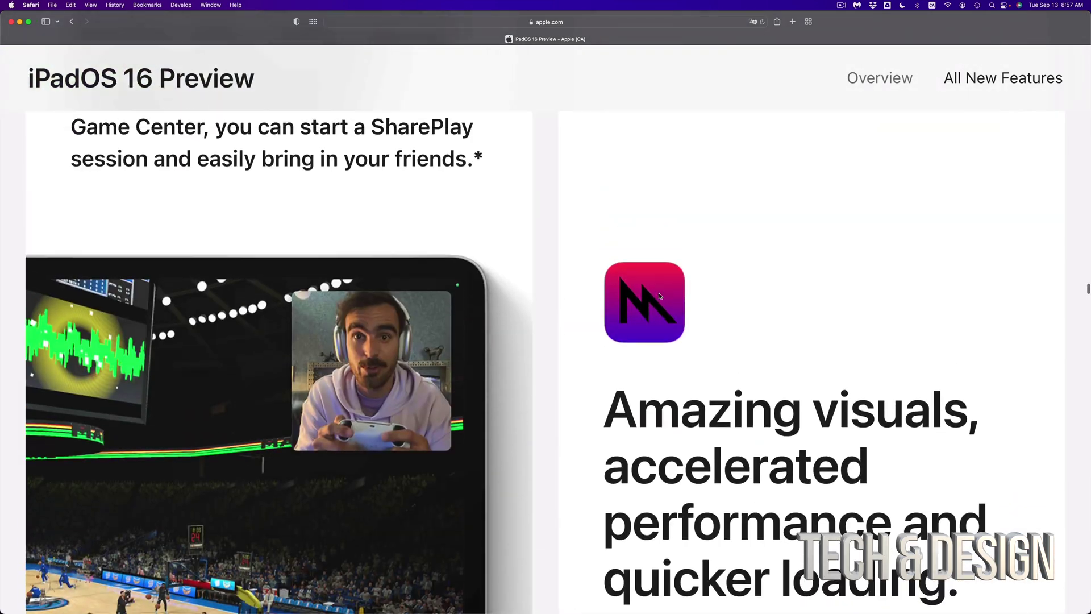
scroll(659, 296, "up", 3)
scroll(658, 295, "up", 3)
scroll(659, 296, "up", 5)
scroll(659, 296, "up", 5)
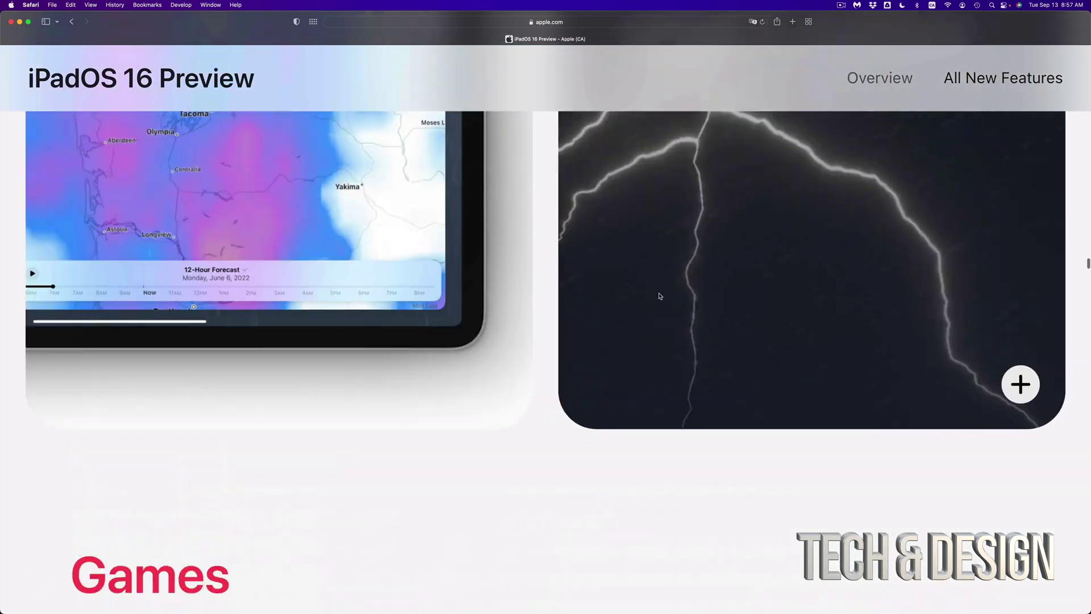
scroll(659, 296, "up", 2)
scroll(659, 296, "up", 2)
scroll(659, 296, "up", 3)
scroll(659, 296, "up", 3)
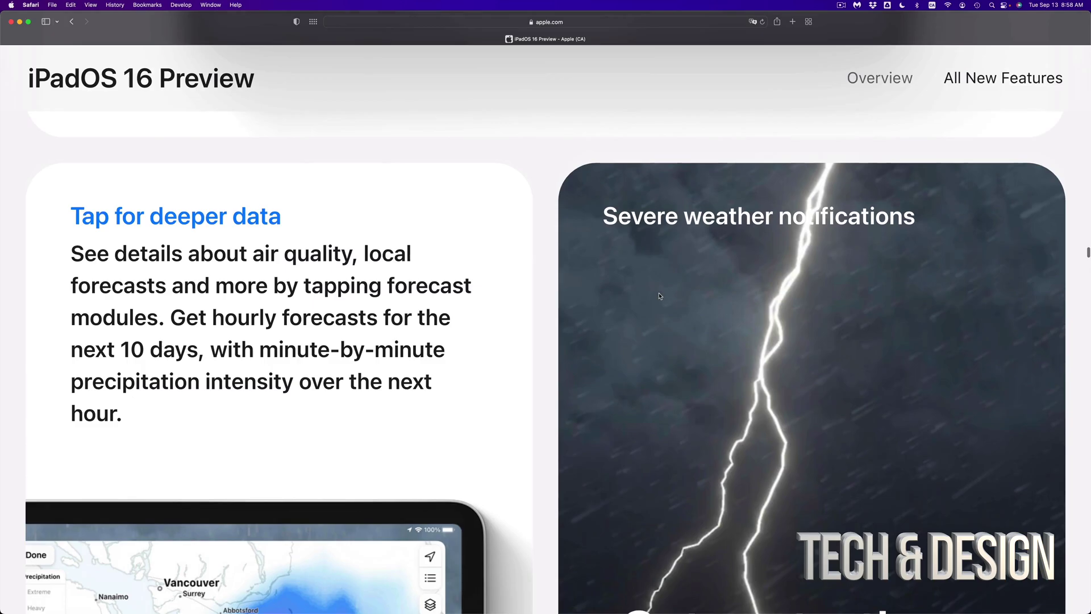
scroll(659, 295, "up", 5)
scroll(660, 296, "up", 5)
scroll(660, 297, "up", 5)
scroll(661, 297, "up", 3)
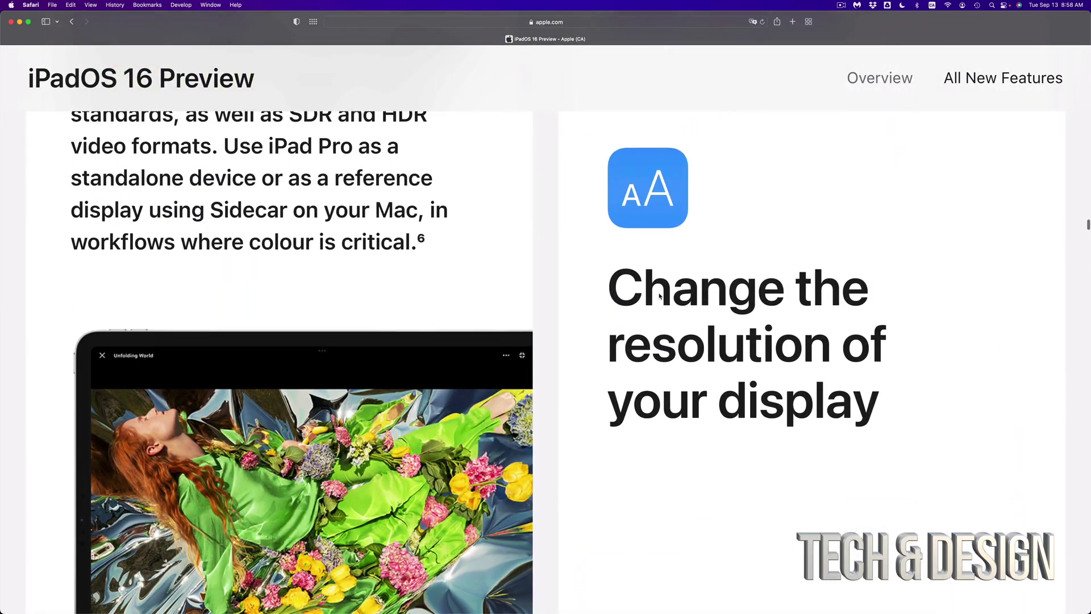
scroll(660, 297, "up", 3)
scroll(659, 295, "up", 5)
scroll(659, 296, "up", 5)
scroll(659, 296, "up", 5)
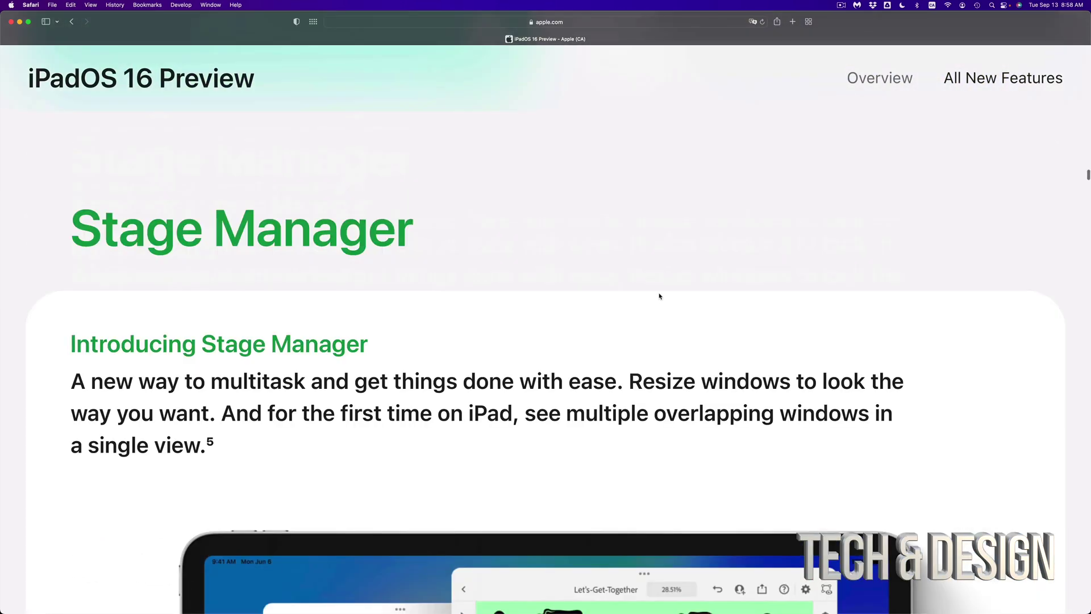
scroll(659, 296, "up", 5)
scroll(658, 296, "up", 3)
scroll(659, 295, "up", 3)
scroll(659, 295, "up", 5)
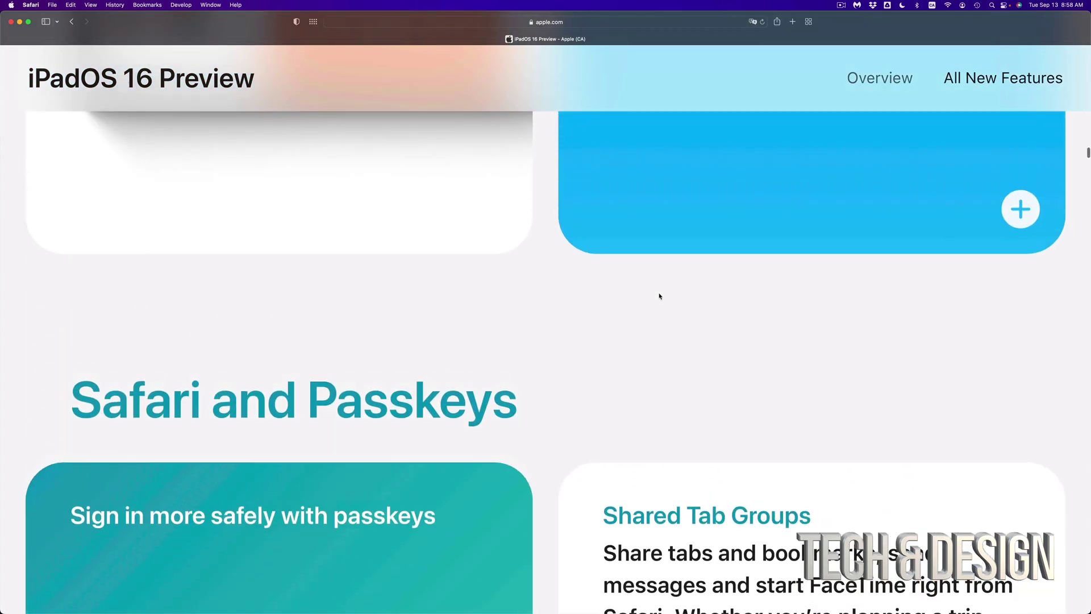
scroll(659, 296, "up", 5)
scroll(659, 296, "up", 3)
scroll(659, 296, "up", 5)
scroll(659, 296, "up", 5)
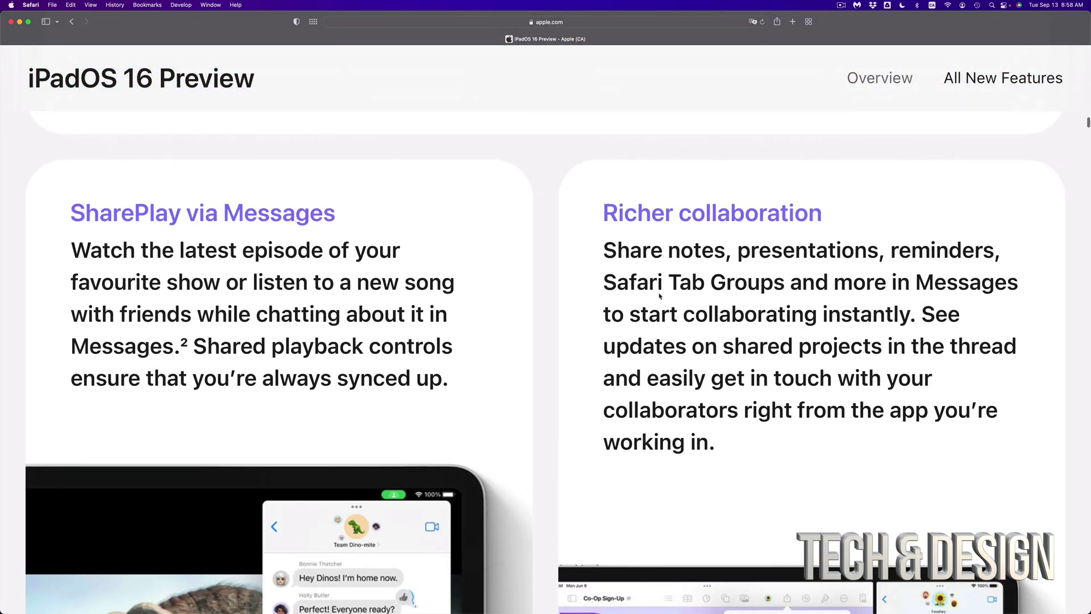
scroll(659, 296, "up", 5)
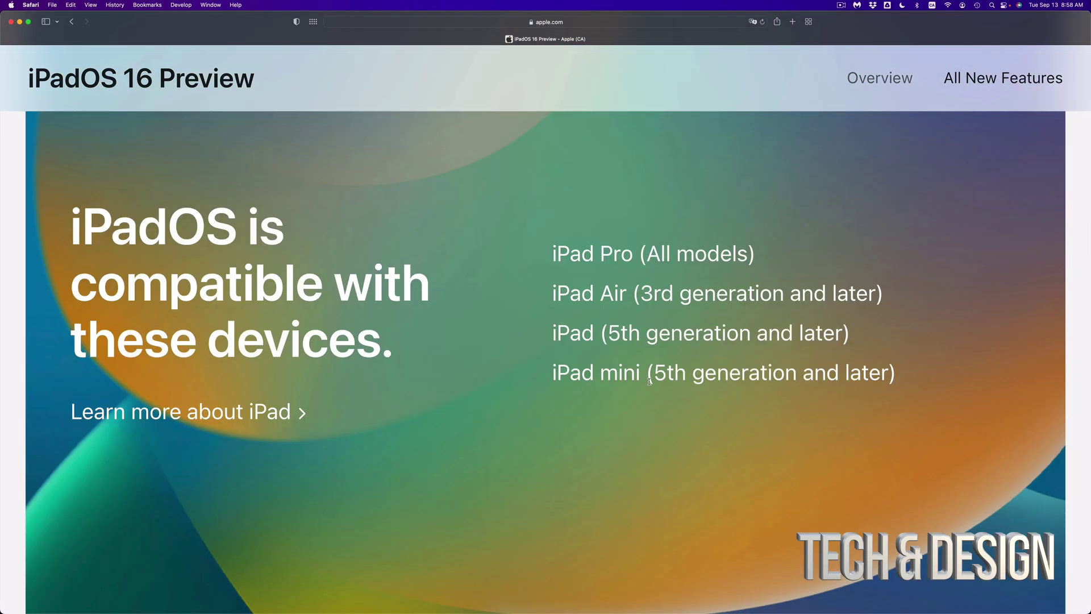